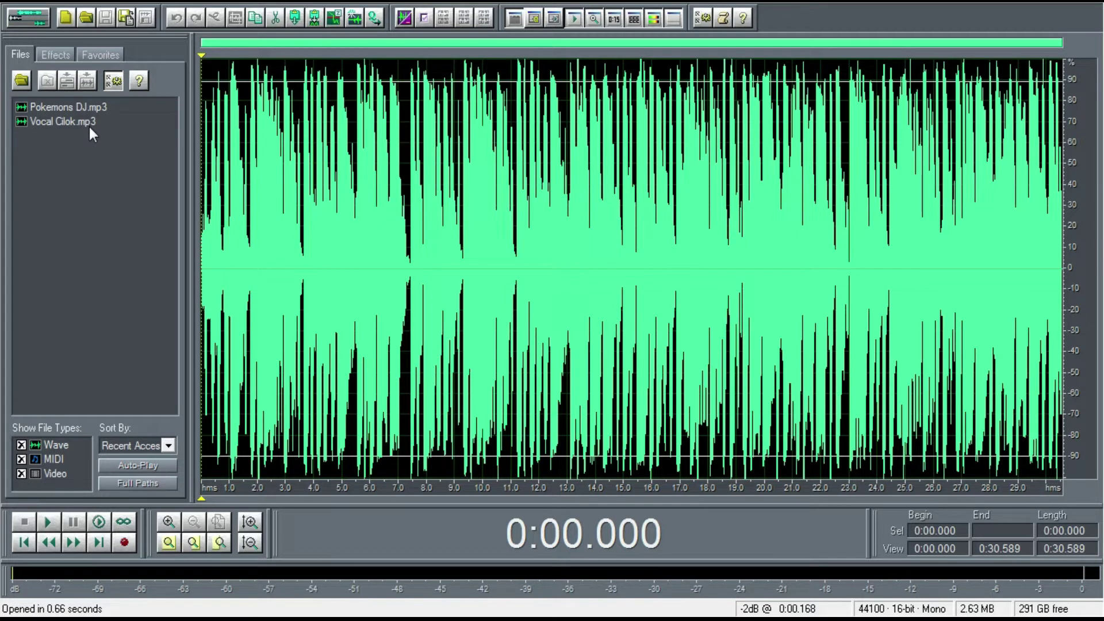
Step: Open Vocal Cilok.mp3 in the waveform editor and play it back
double_click(88, 125)
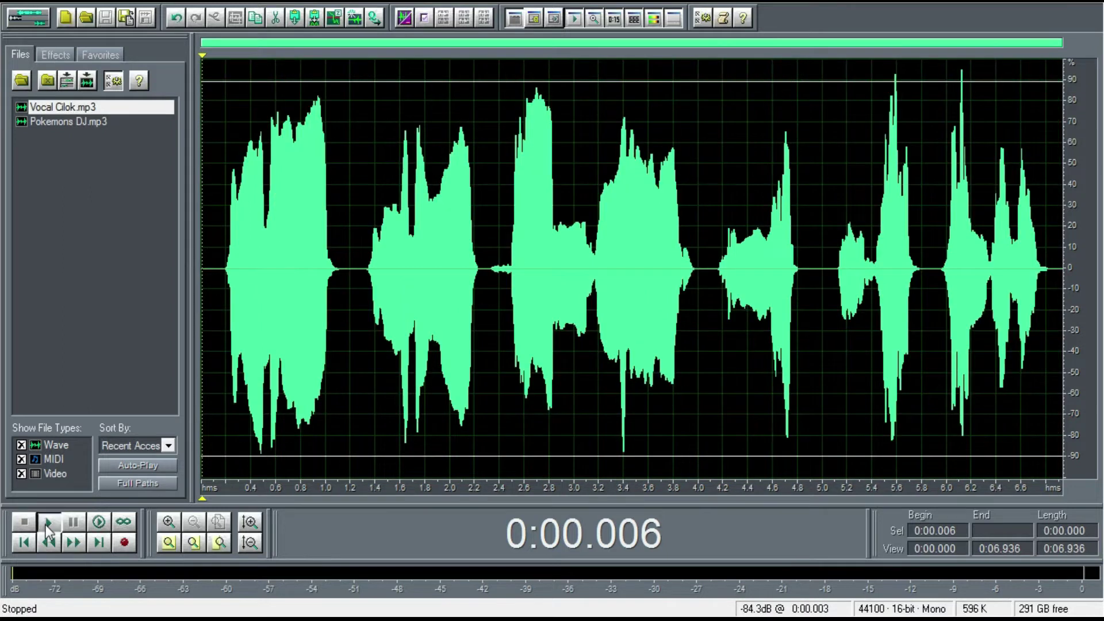
left_click(46, 524)
left_click(346, 334)
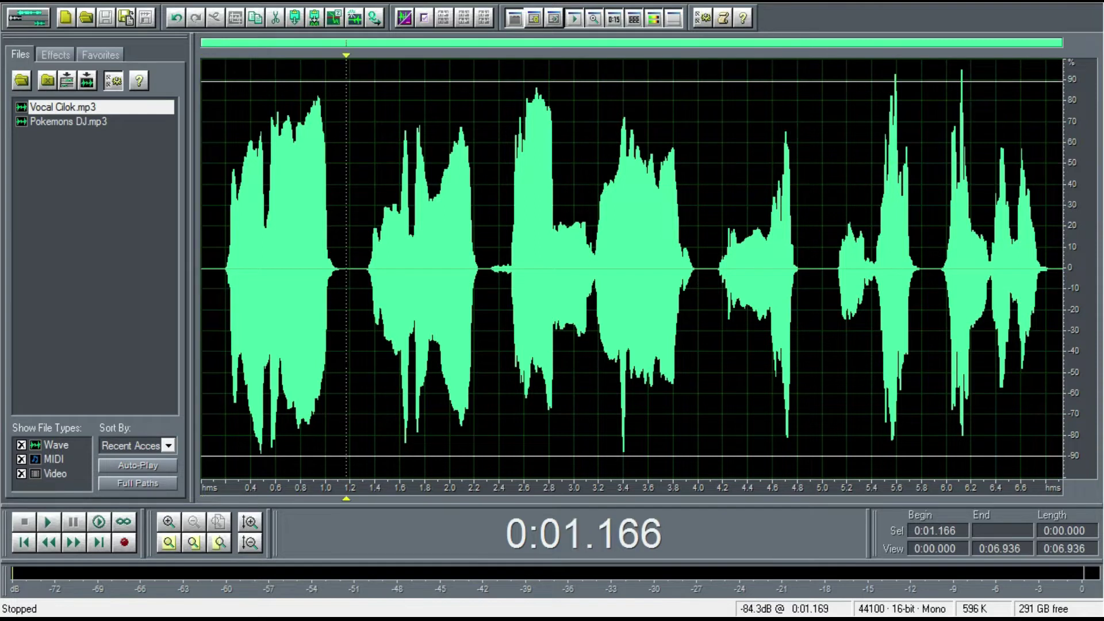
Step: Apply Echo to the whole vocal with 26% decay, 180 ms delay and 37% initial echo volume, and save the file
key("Home")
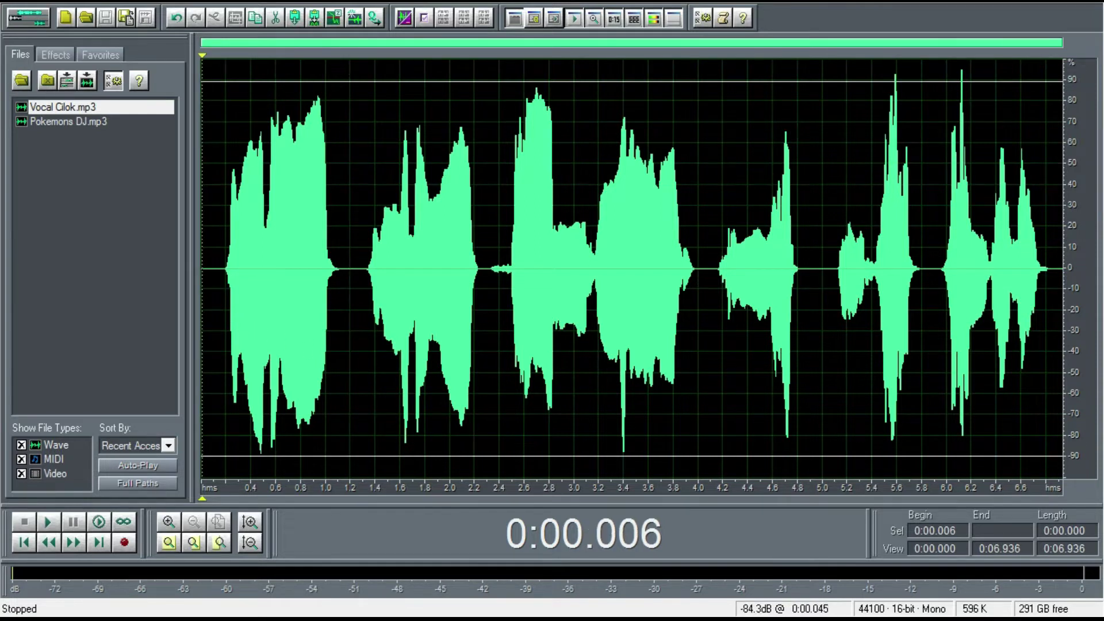
key("shift+End")
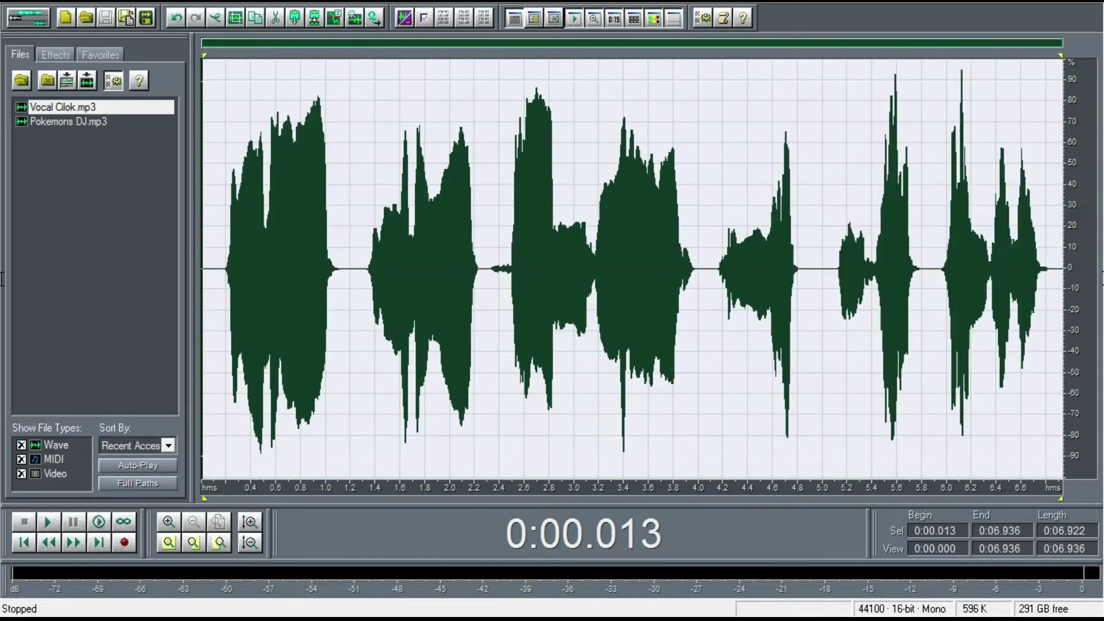
left_click(134, 3)
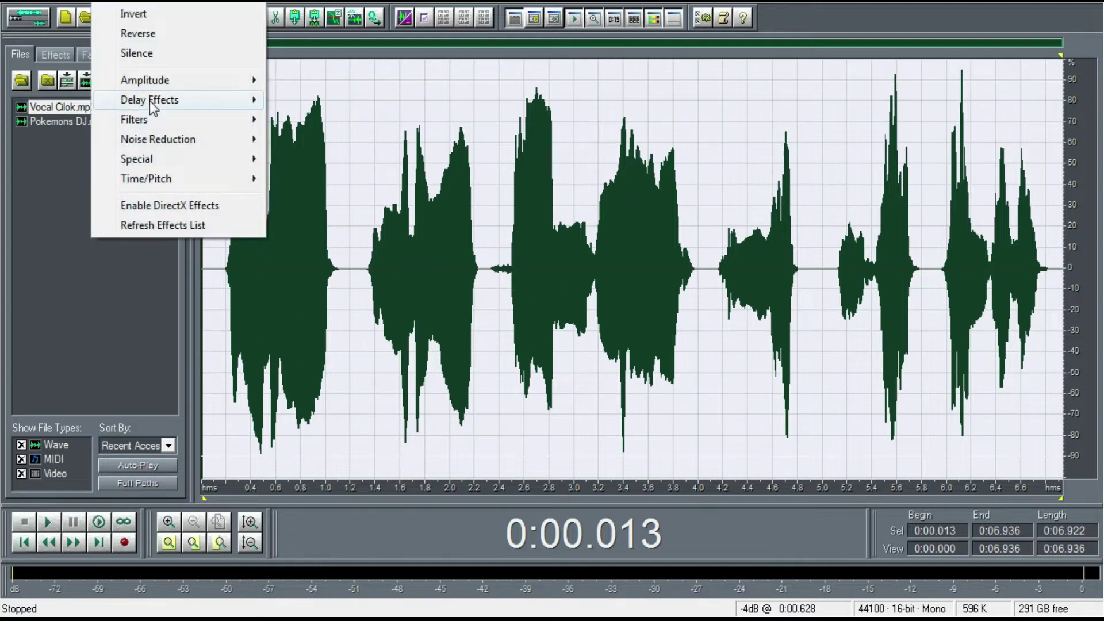
mouse_move(151, 102)
left_click(295, 164)
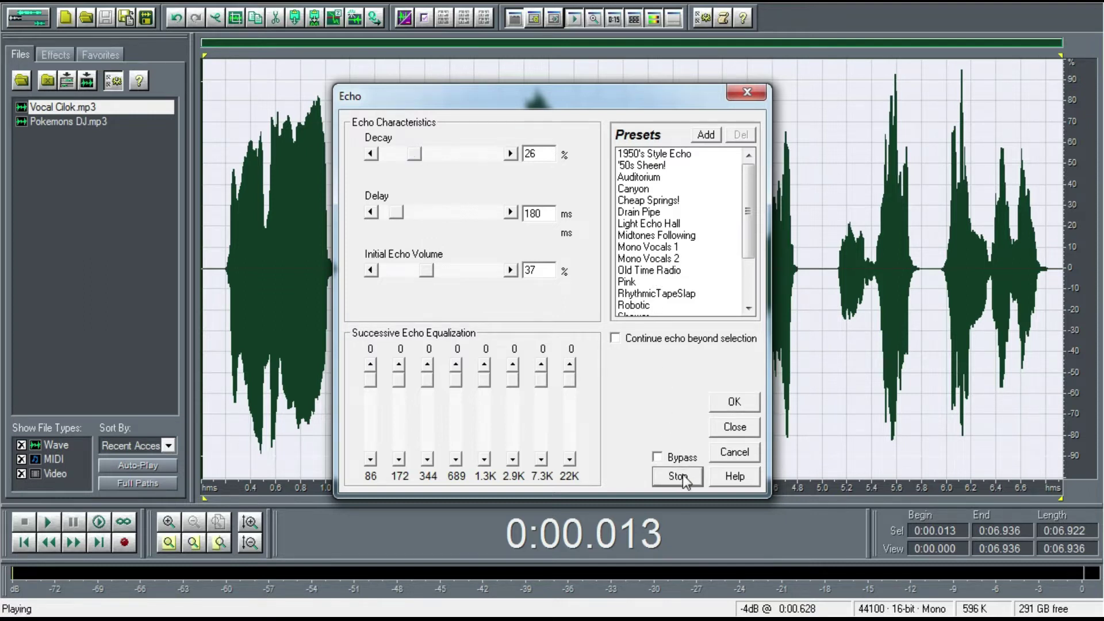
left_click(743, 405)
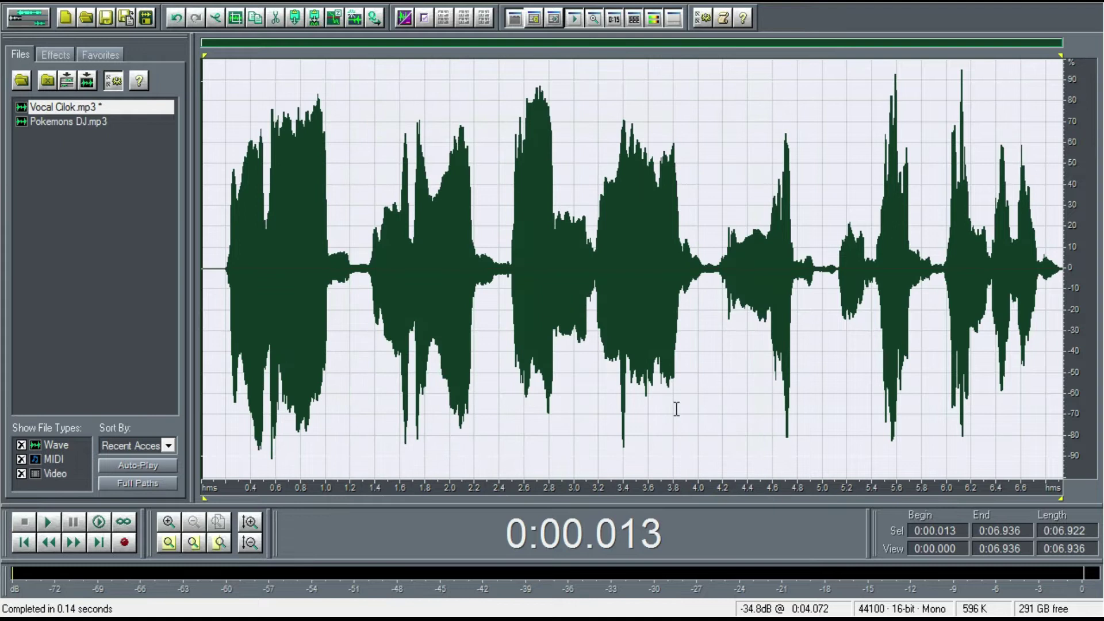
left_click(675, 407)
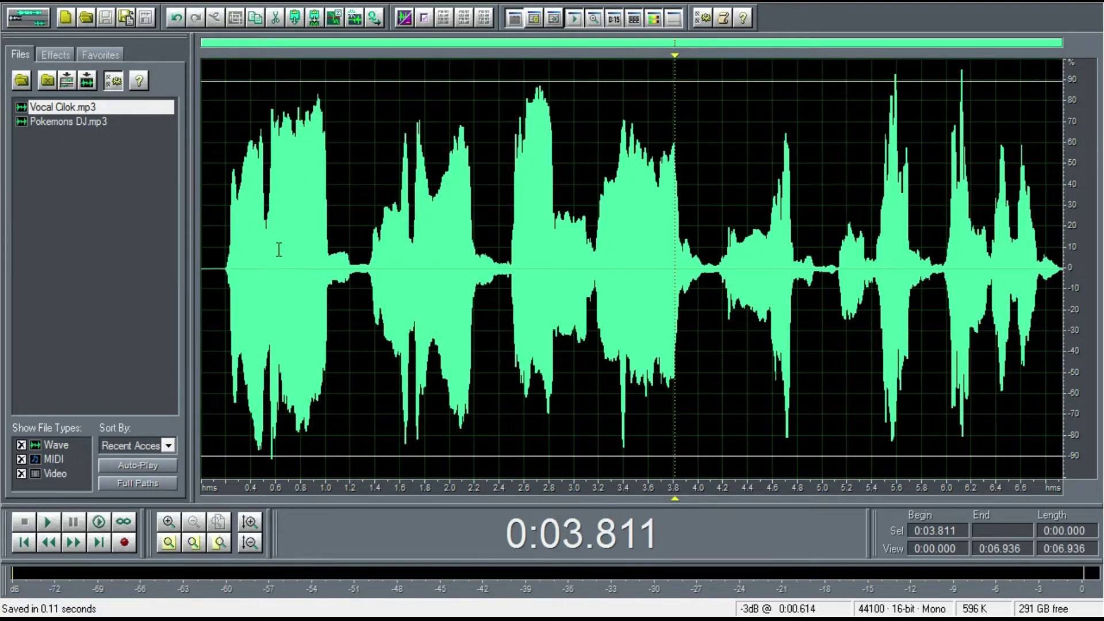
Step: Open Pokemons DJ.mp3 in the waveform editor, play it back from the beginning and stop it
double_click(69, 121)
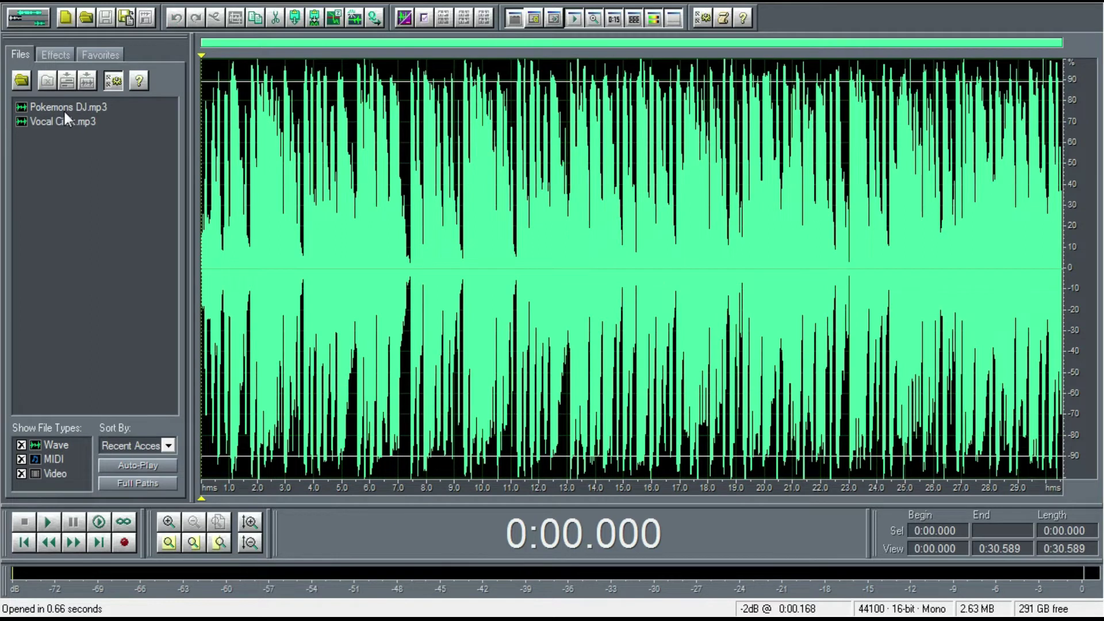
left_click(64, 112)
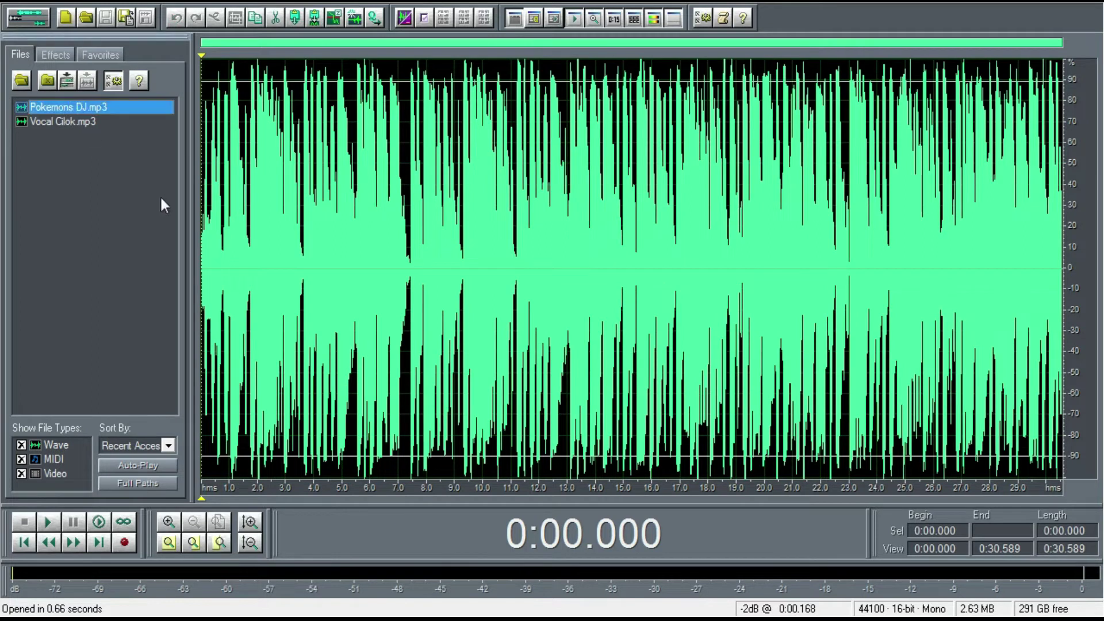
left_click(48, 522)
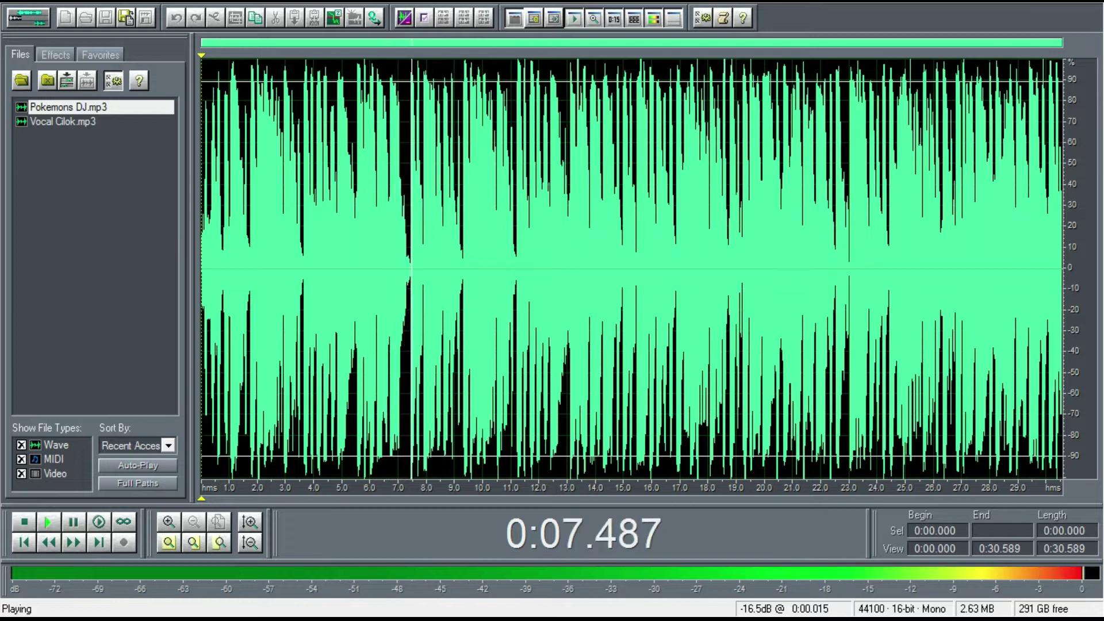
left_click(23, 525)
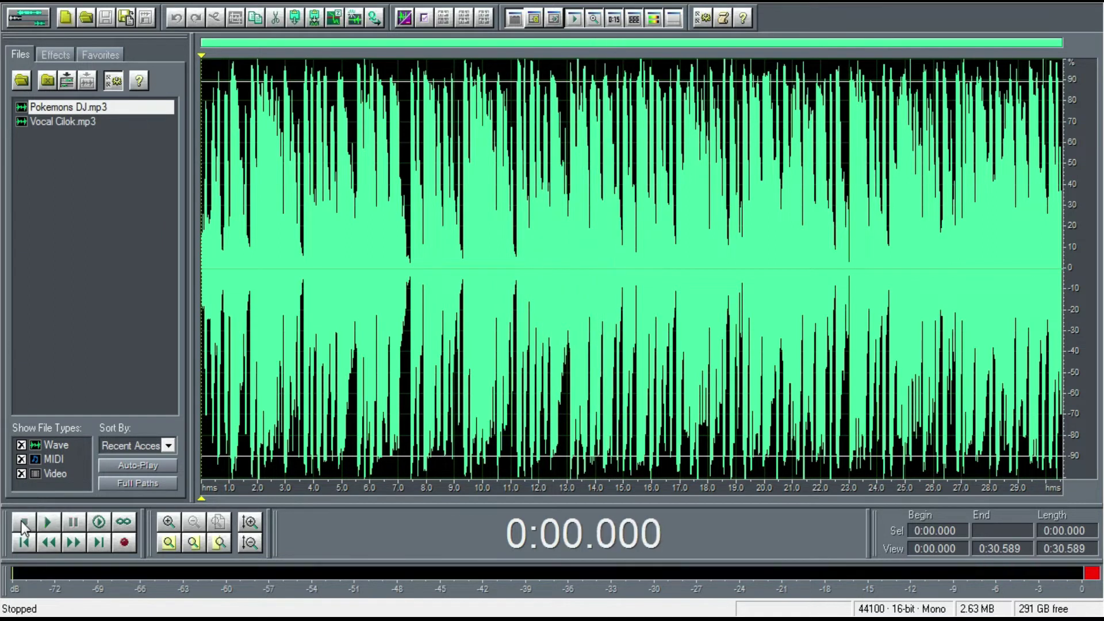
Step: Switch to the multitrack view and place Pokemons DJ.mp3 on Track 1, aligned to start at 0:00
double_click(67, 123)
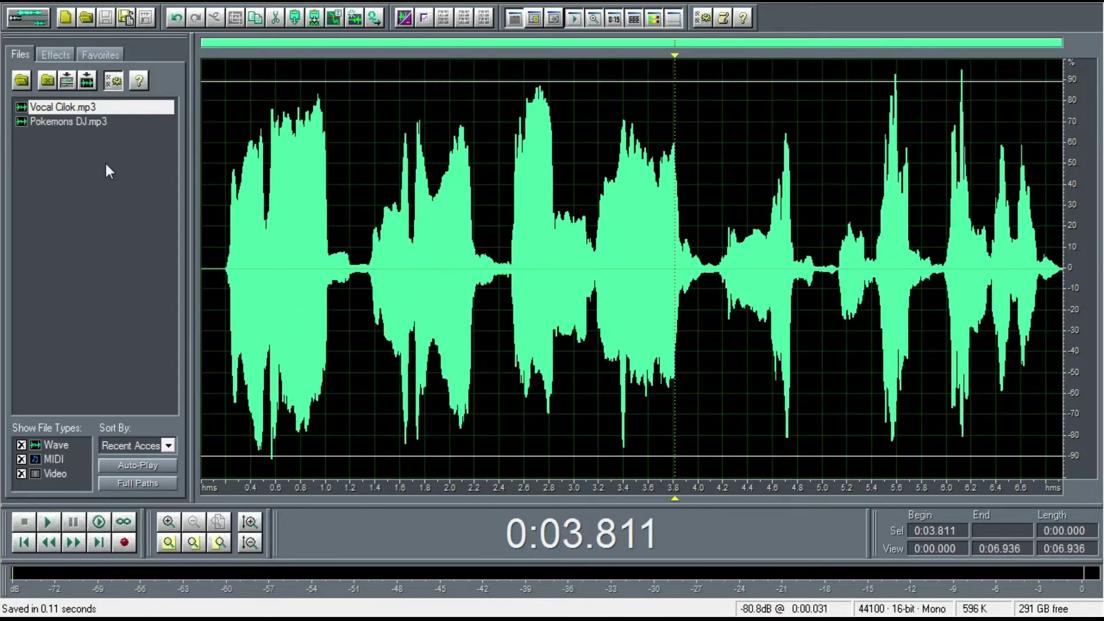
left_click(30, 20)
left_click(98, 221)
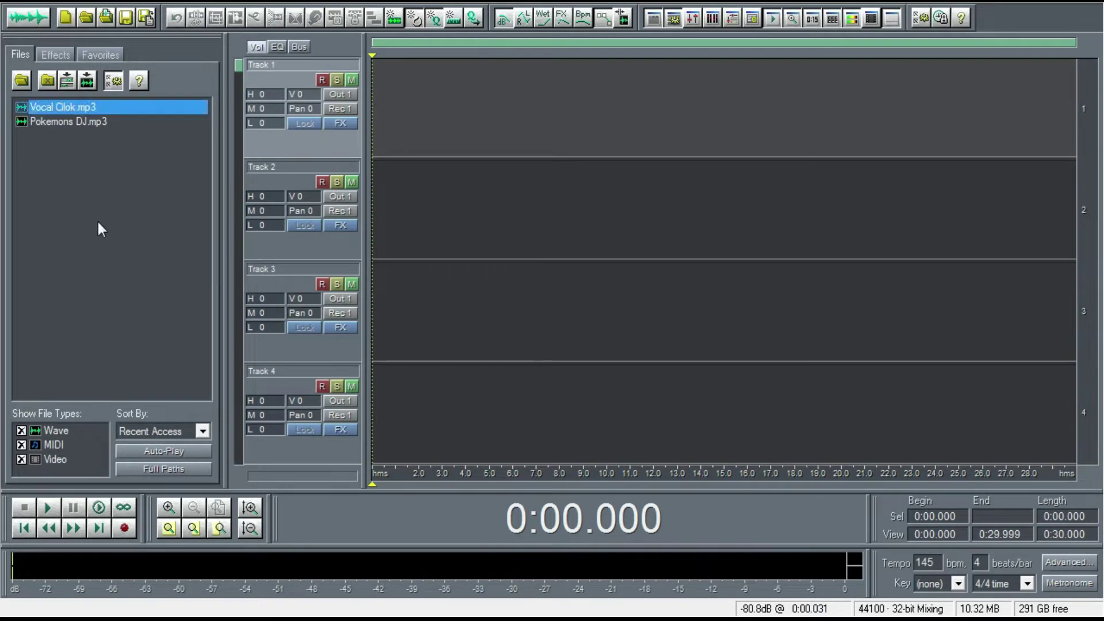
left_click(57, 124)
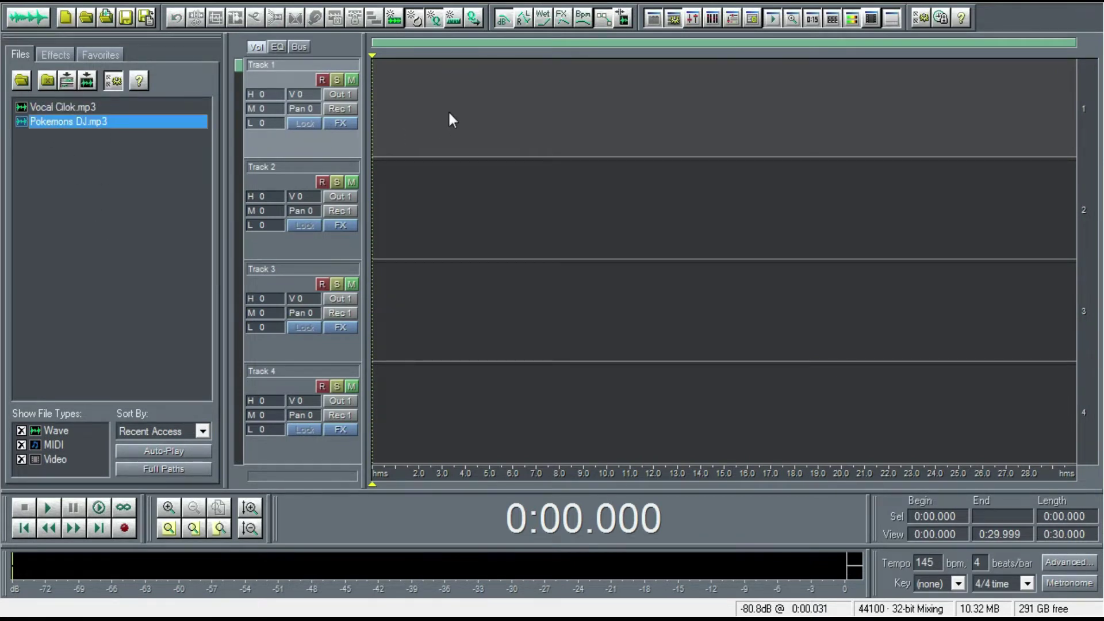
left_click_drag(57, 123, 447, 110)
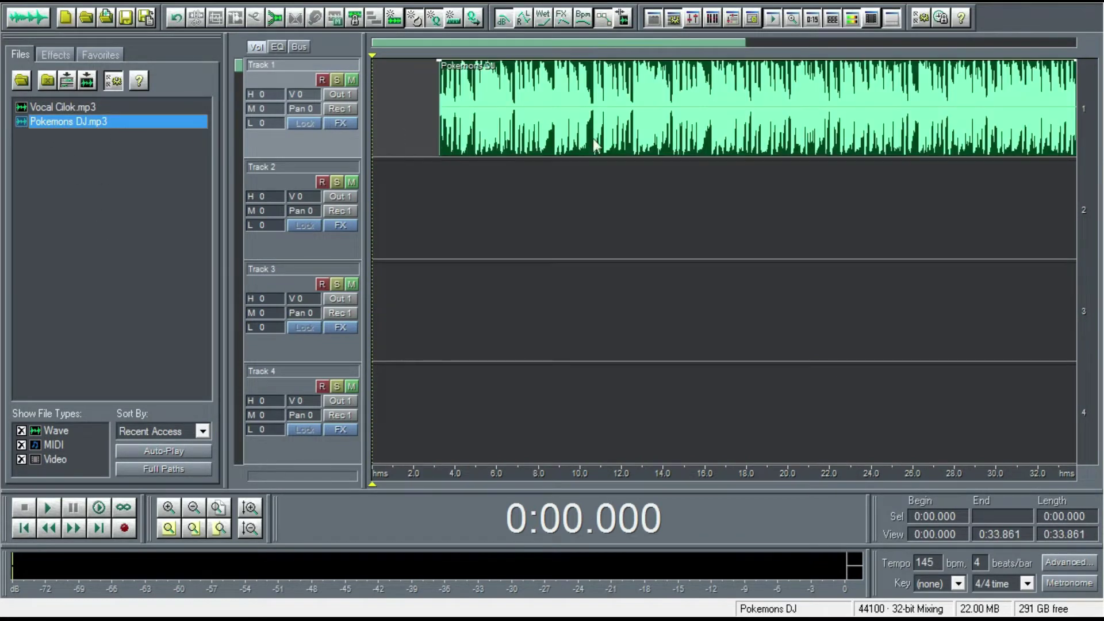
left_click(662, 126)
left_click_drag(696, 127, 602, 126)
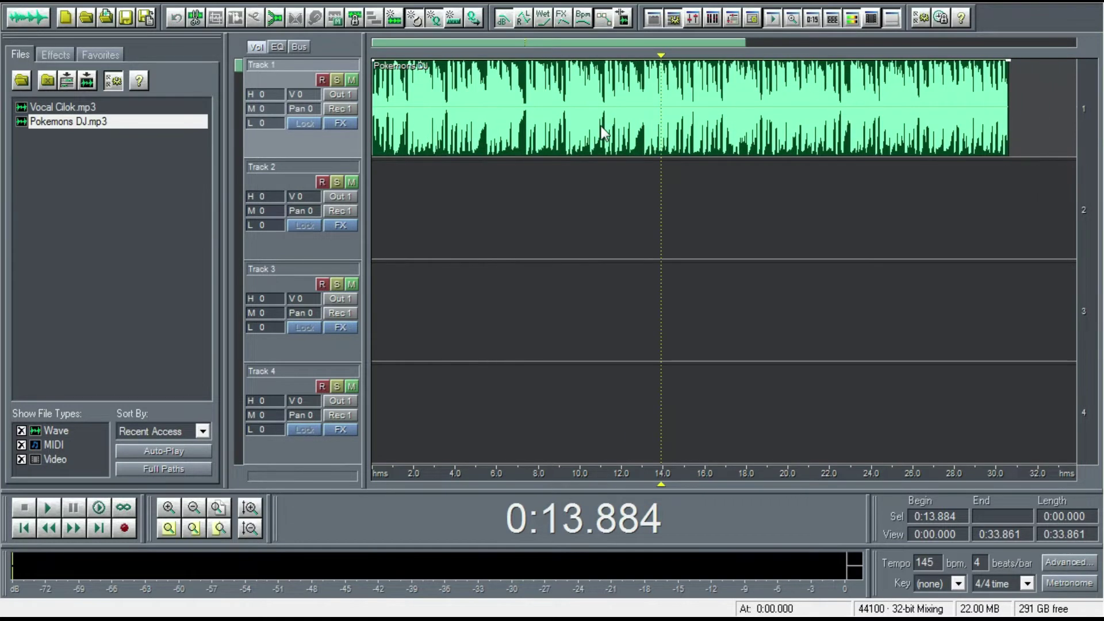
Step: Place Vocal Cilok.mp3 on Track 2, starting at about 9.4 seconds
left_click(532, 259)
left_click(75, 115)
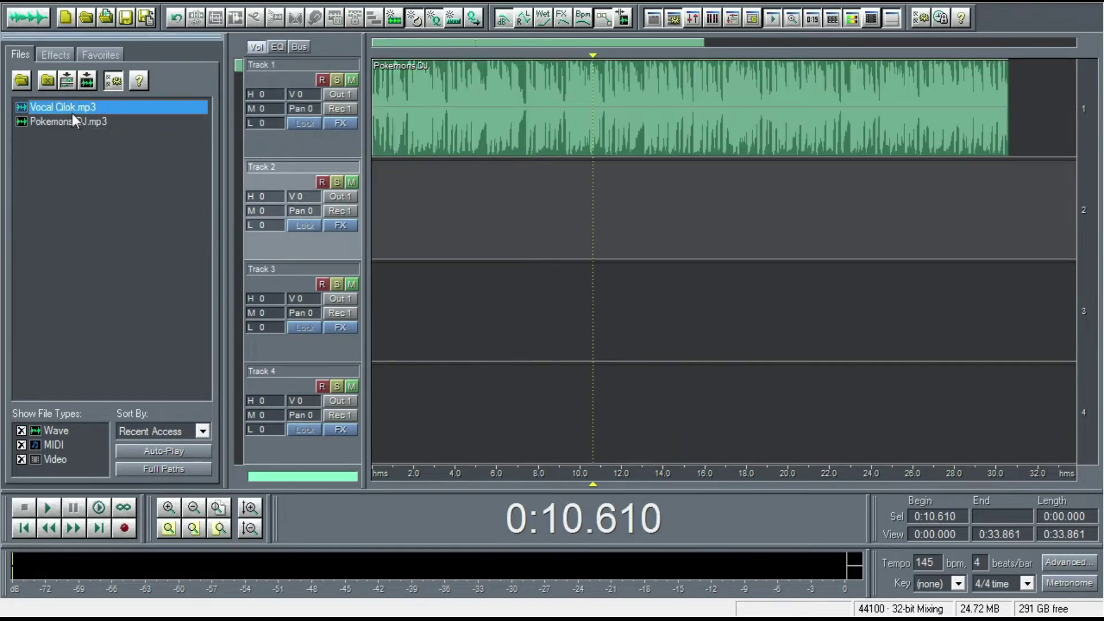
left_click_drag(538, 200, 624, 218)
Step: Play the multitrack session from near its beginning to hear where the vocal comes in, and stop playback
left_click(526, 247)
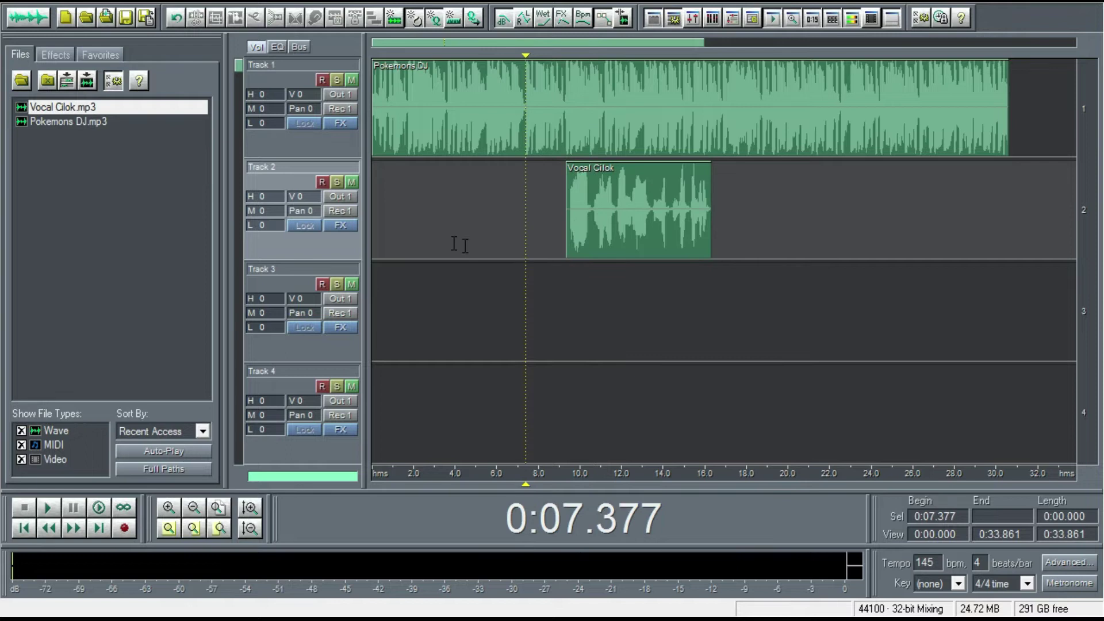
left_click(378, 242)
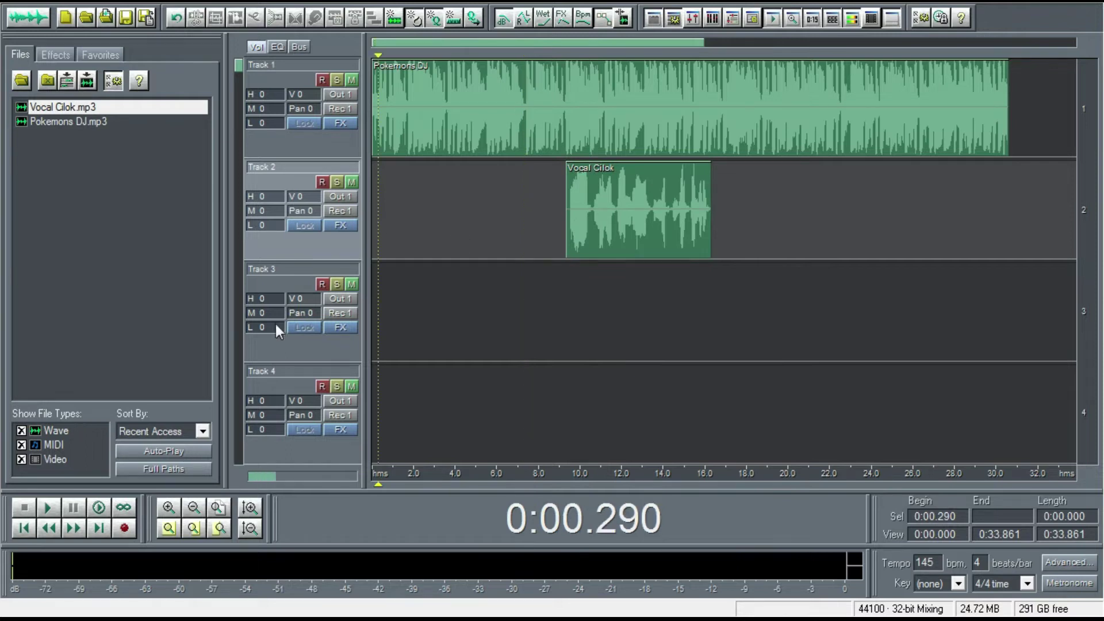
left_click(51, 508)
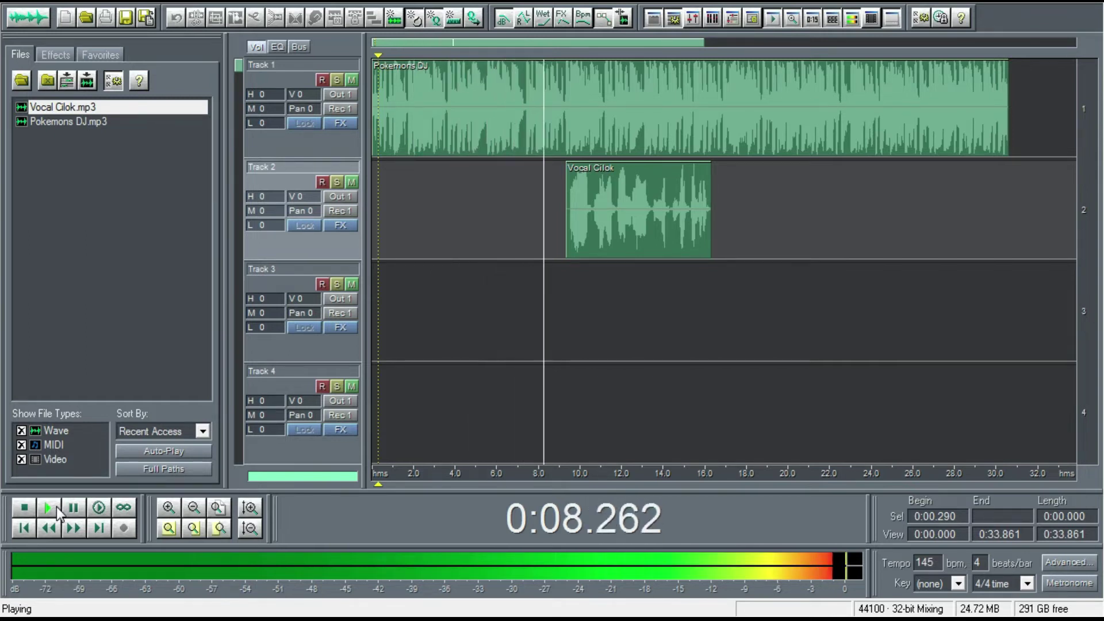
left_click(23, 510)
Step: Shift the vocal clip on Track 2 slightly earlier so it starts at about 9.1 seconds
left_click(603, 239)
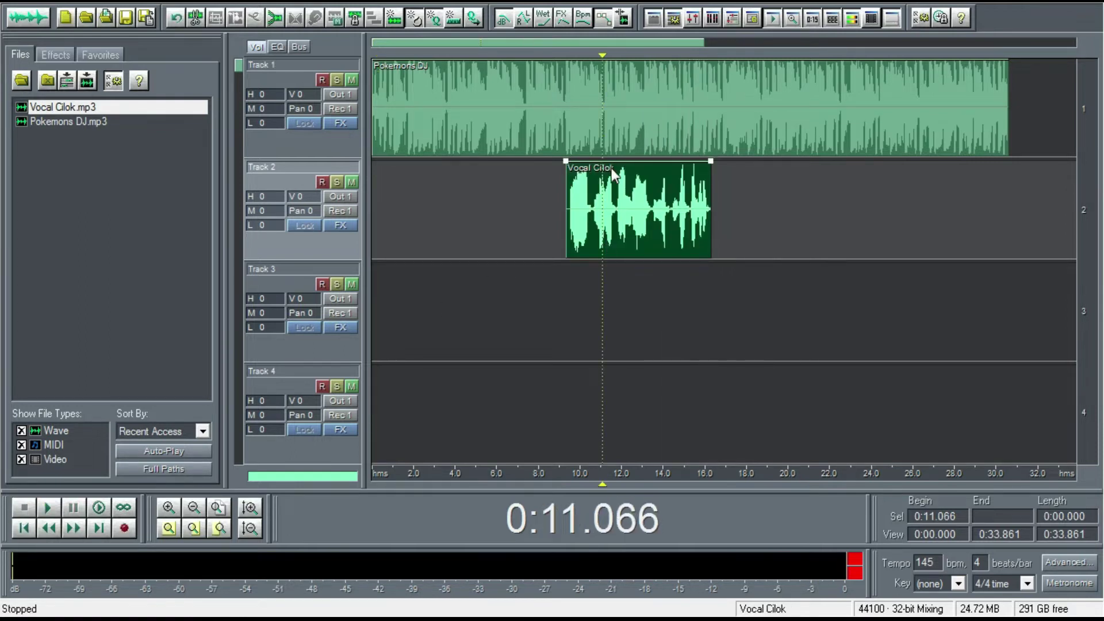
left_click(575, 143)
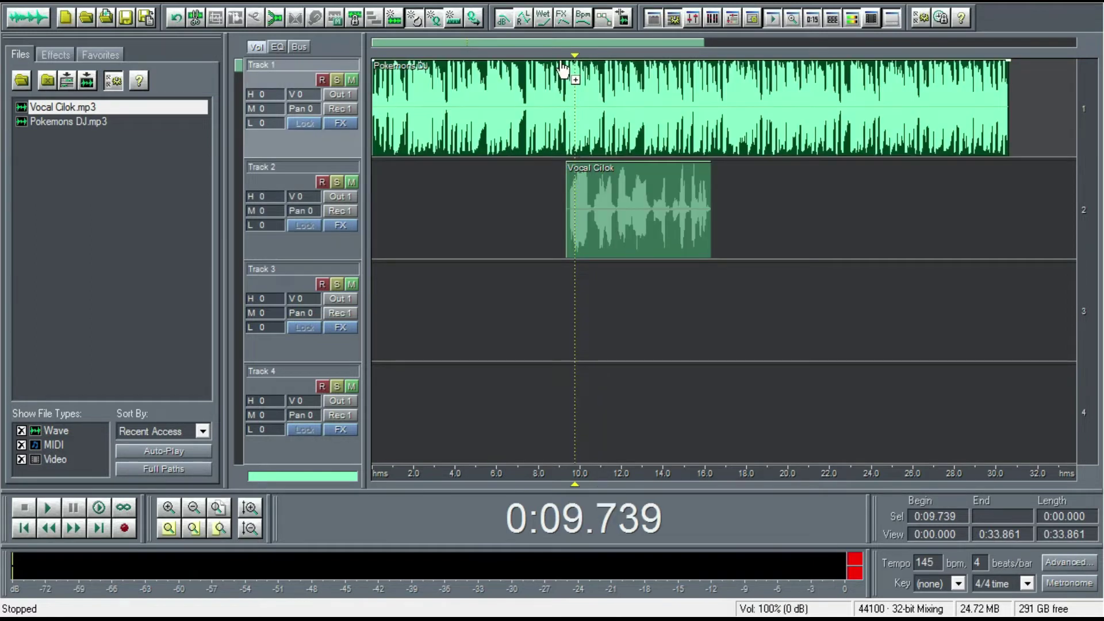
left_click_drag(603, 226, 600, 224)
Step: Shape Track 1's volume envelope to dip to about 14% for the full length of the vocal clip and rise back to 100% after it
left_click(587, 135)
left_click_drag(571, 70, 574, 146)
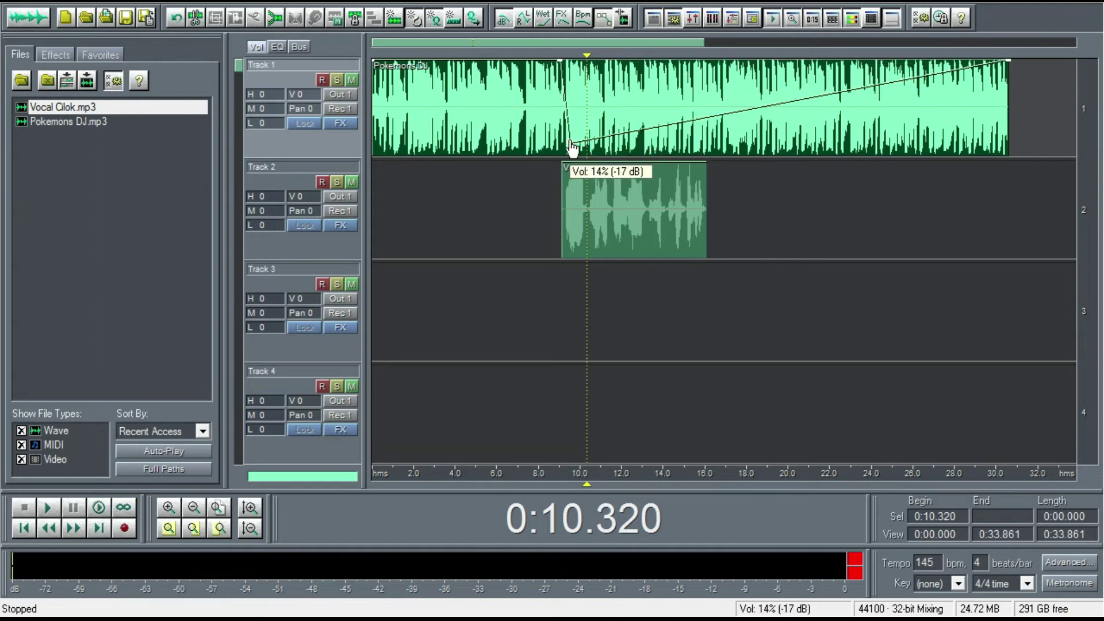
left_click_drag(697, 119, 724, 56)
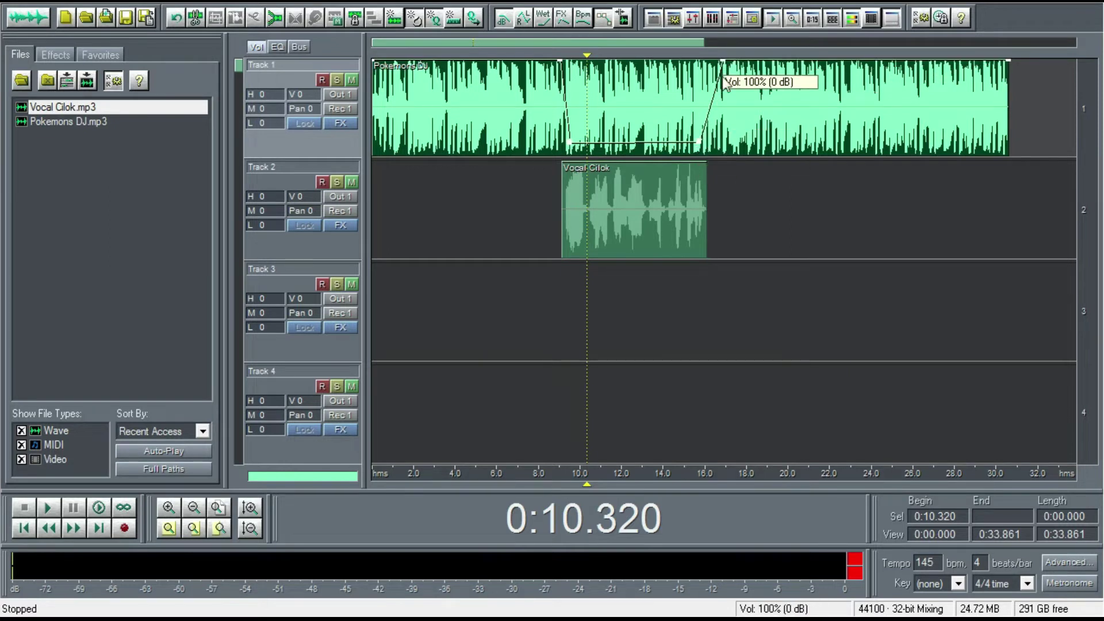
left_click(746, 266)
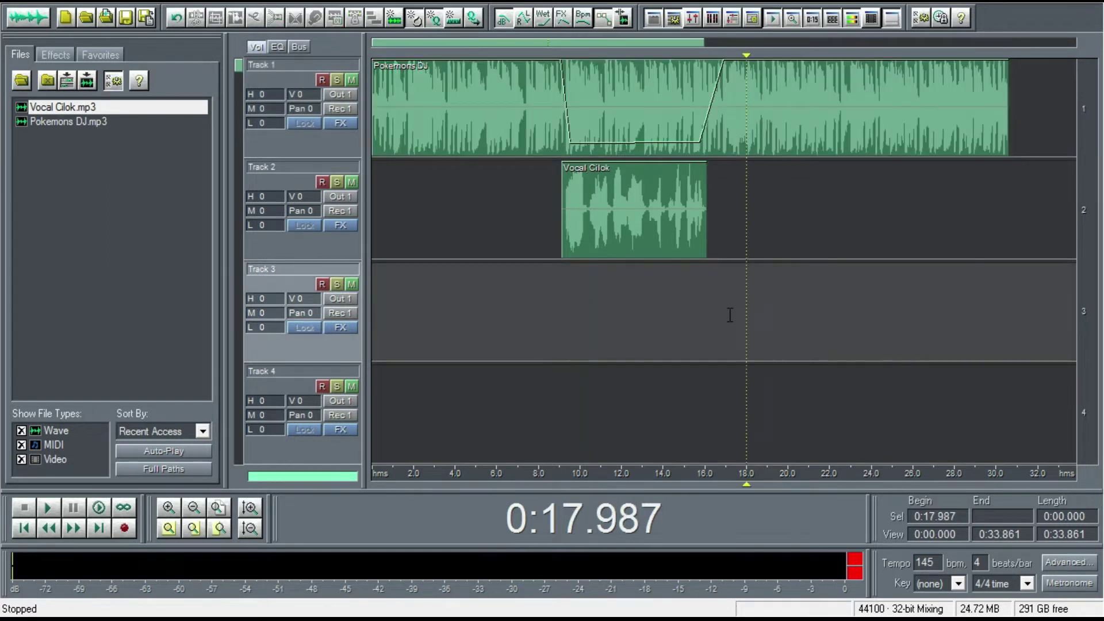
left_click(699, 147)
left_click_drag(700, 147, 708, 150)
left_click(724, 257)
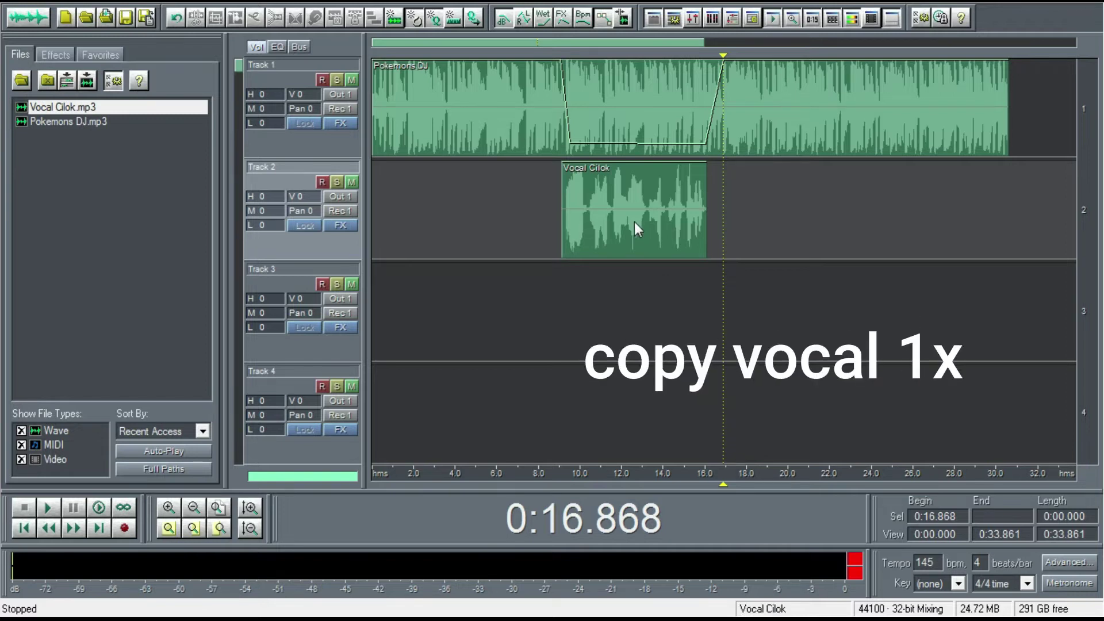
Step: Copy the vocal clip once further along Track 2, starting at about 19.8 seconds
left_click_drag(634, 222, 857, 257)
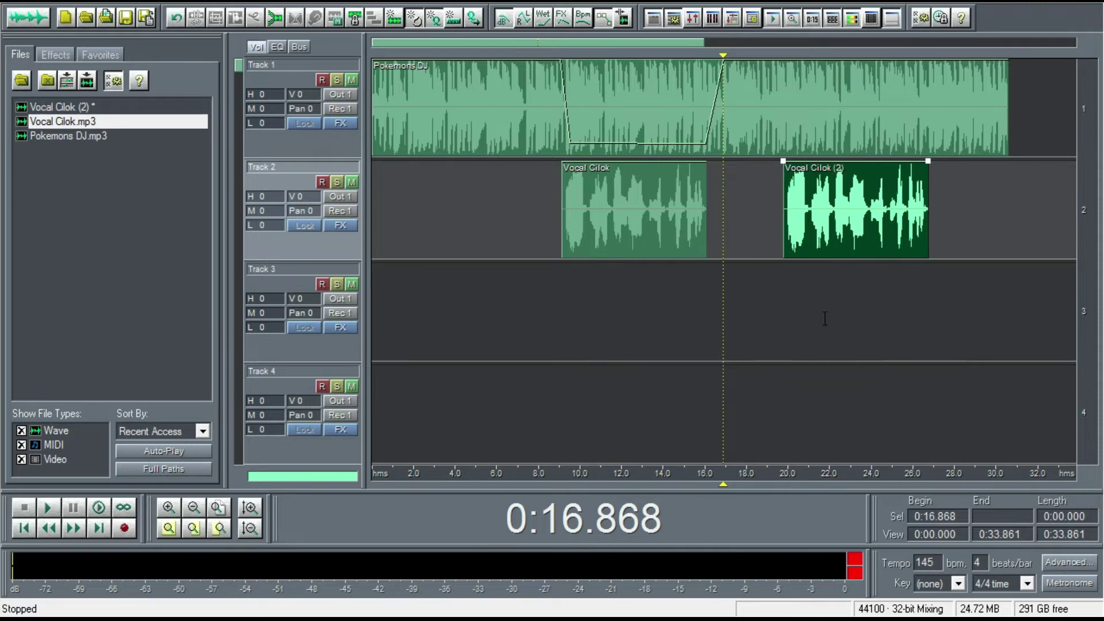
left_click(822, 319)
Step: Shape a second dip in Track 1's volume envelope beneath the copied vocal clip, rising back to full volume after it
left_click(786, 105)
left_click(777, 68)
left_click_drag(789, 69, 789, 148)
left_click_drag(906, 108, 939, 61)
left_click(900, 356)
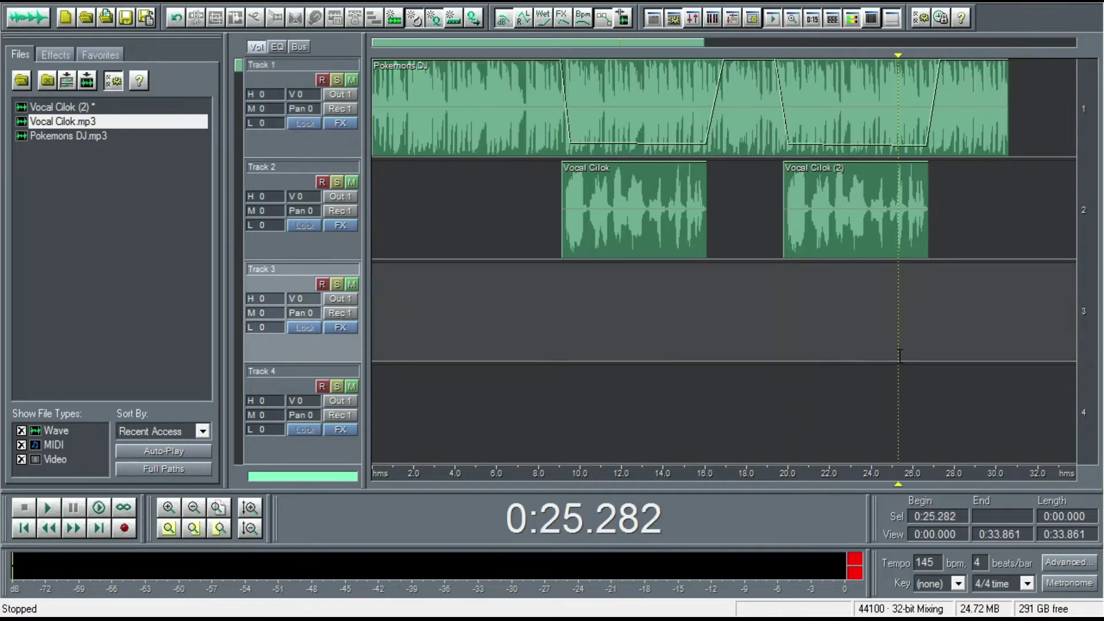
Step: Play the mix from the beginning through both vocal sections and stop playback
left_click(829, 368)
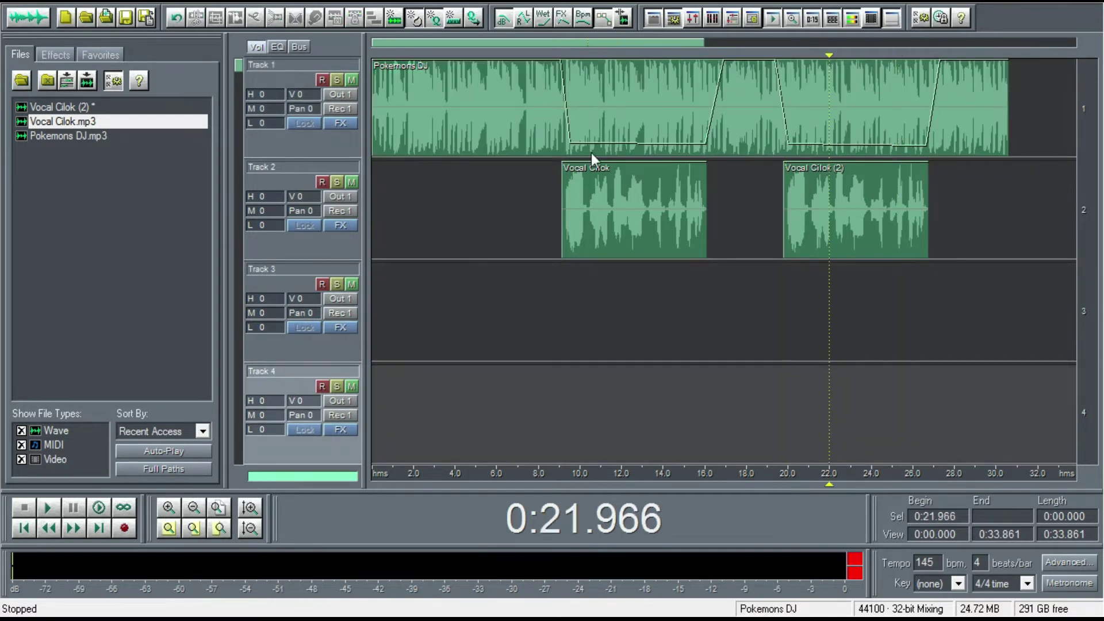
left_click(376, 223)
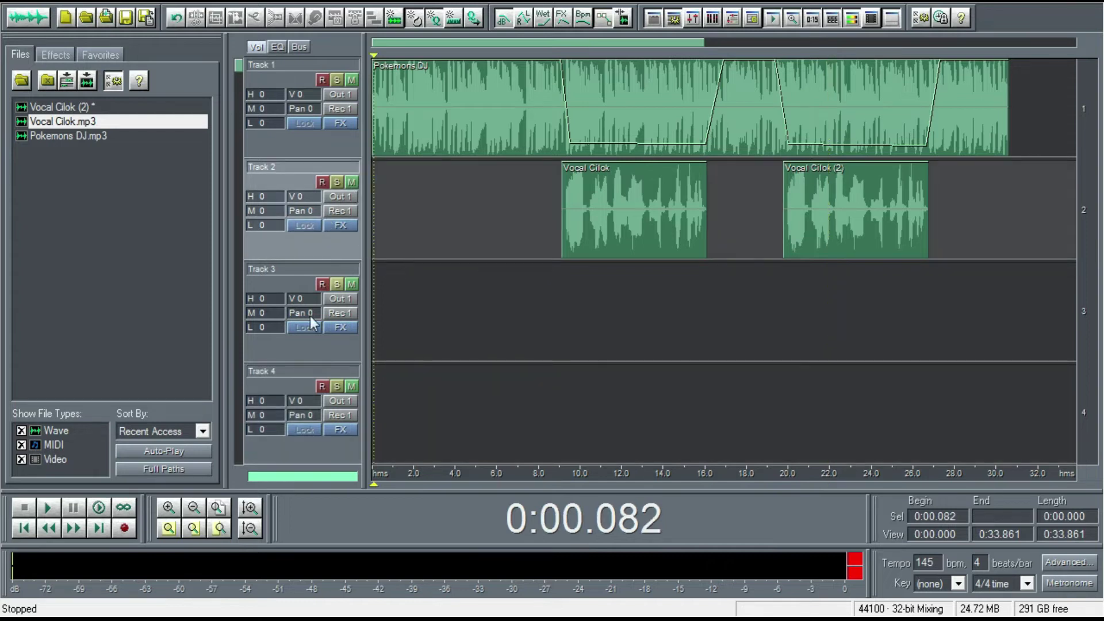
left_click(53, 511)
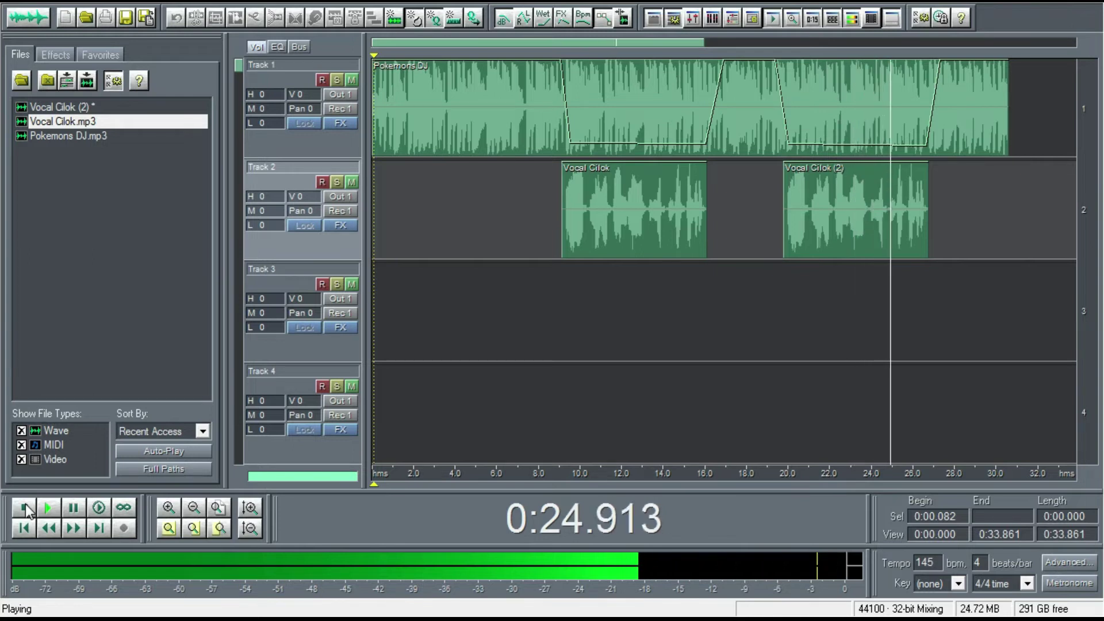
left_click(26, 509)
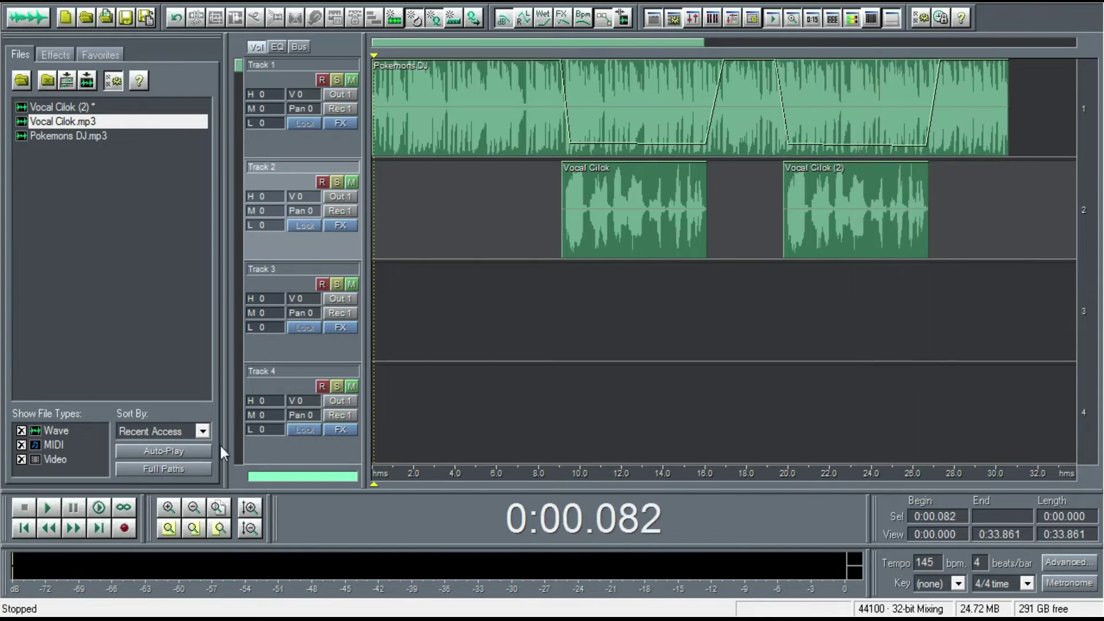
Step: Lower the volume of Track 1 to -3.8
left_click_drag(316, 97, 344, 134)
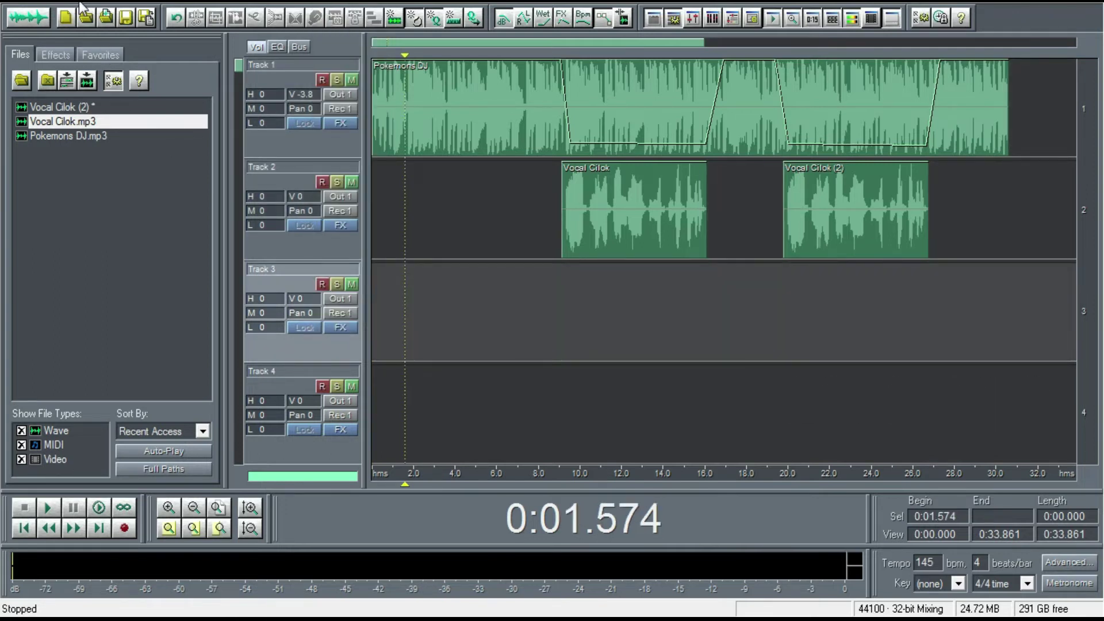
Step: Mix down all waves of the session to a mono file and play the resulting mixdown
right_click(50, 5)
mouse_move(178, 40)
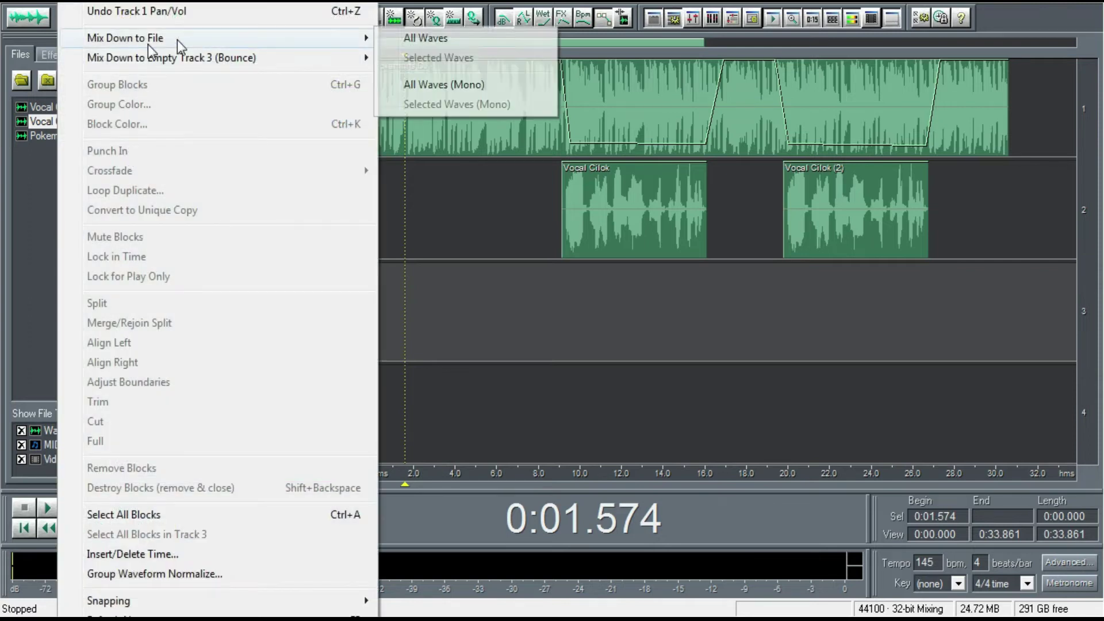
left_click(436, 86)
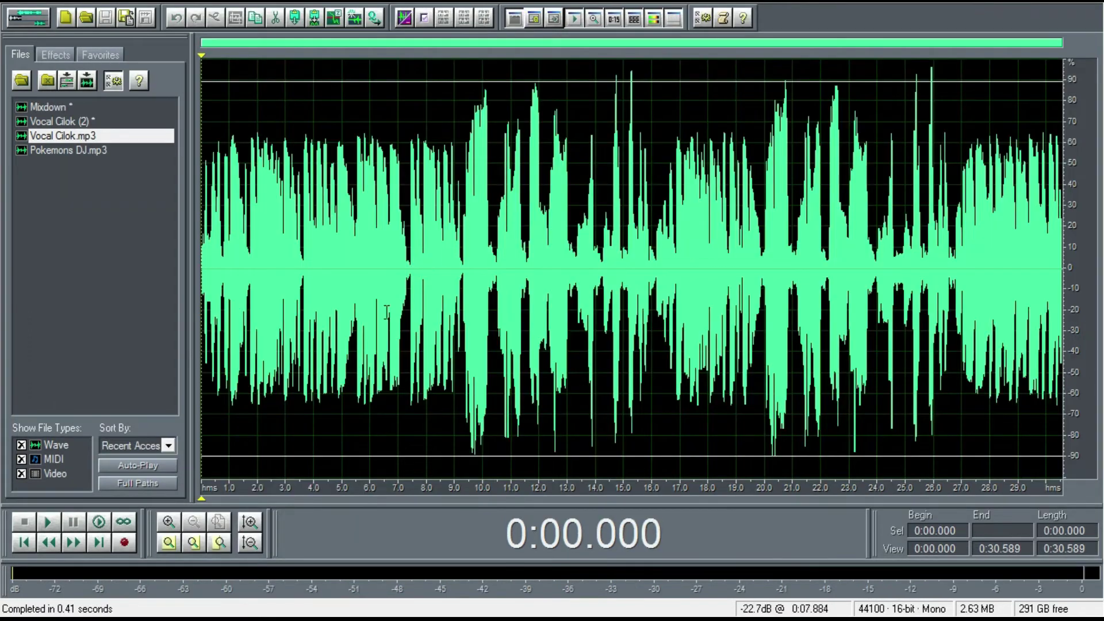
left_click(48, 522)
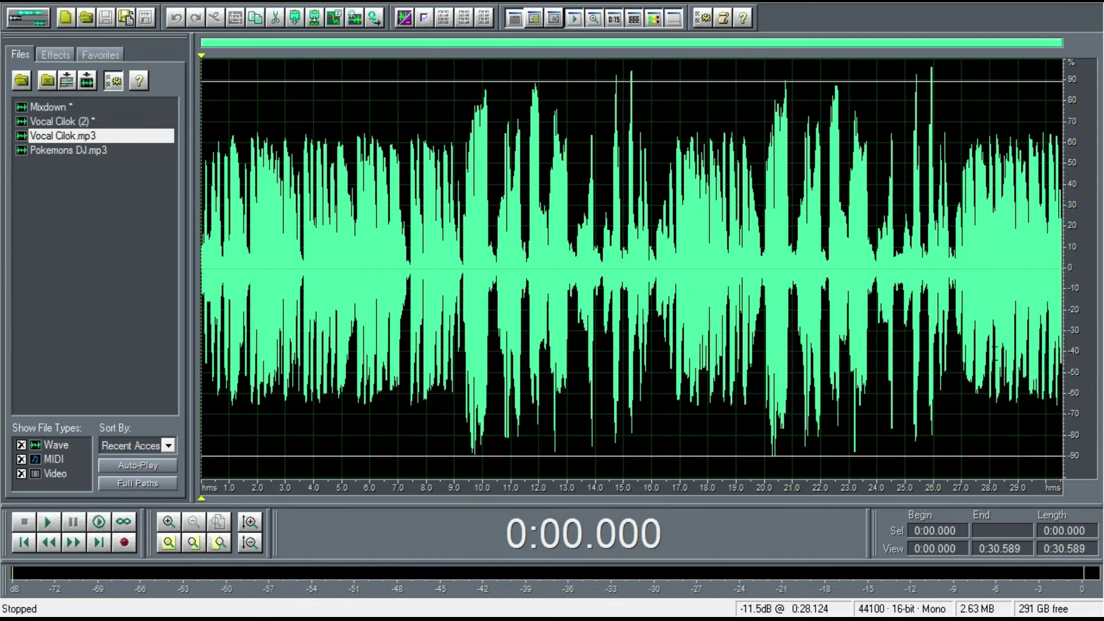
Step: Cut the end of the mixdown from about 0:30.107 onward, and play the closing section from 0:27.250
left_click(993, 310)
scroll(992, 309, "up", 4)
left_click_drag(954, 309, 1103, 314)
left_click(1039, 309)
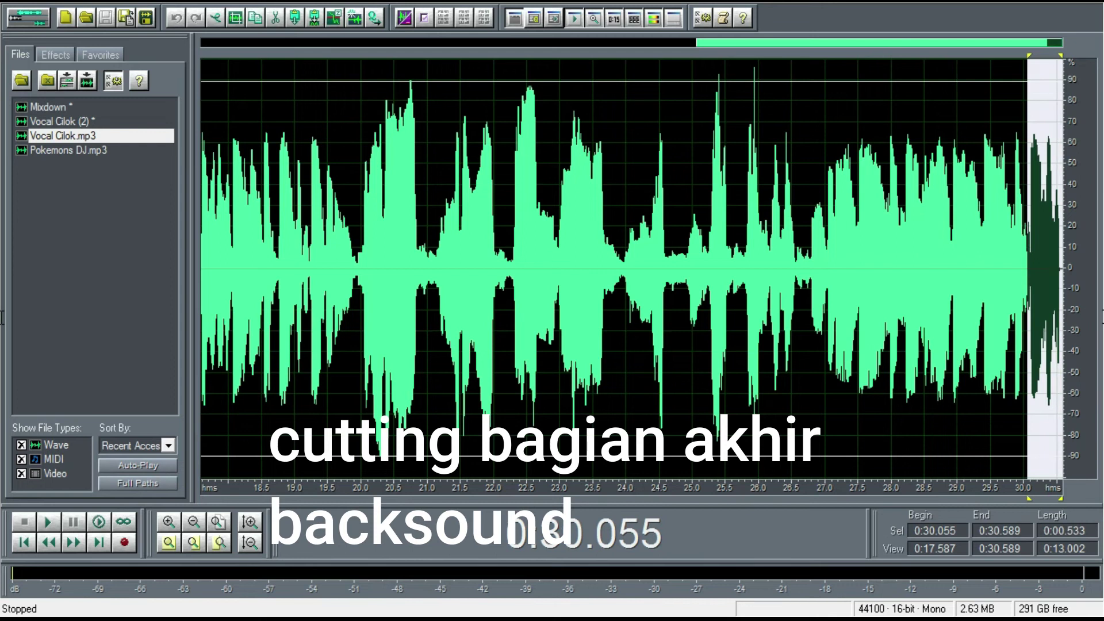
left_click(1052, 311)
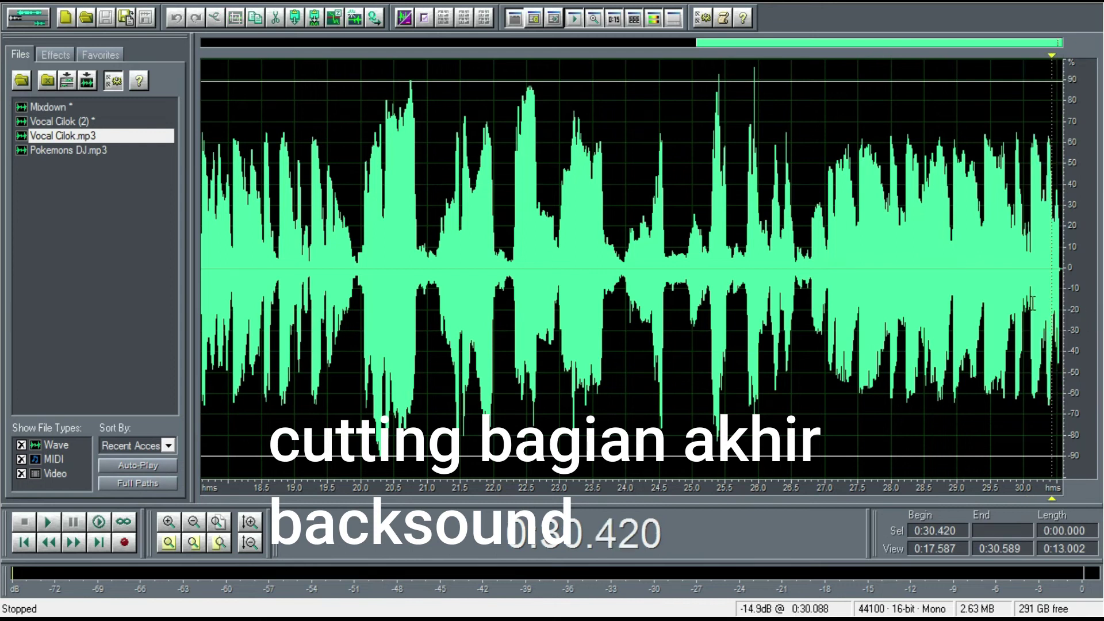
left_click_drag(1034, 304, 1102, 313)
right_click(1041, 323)
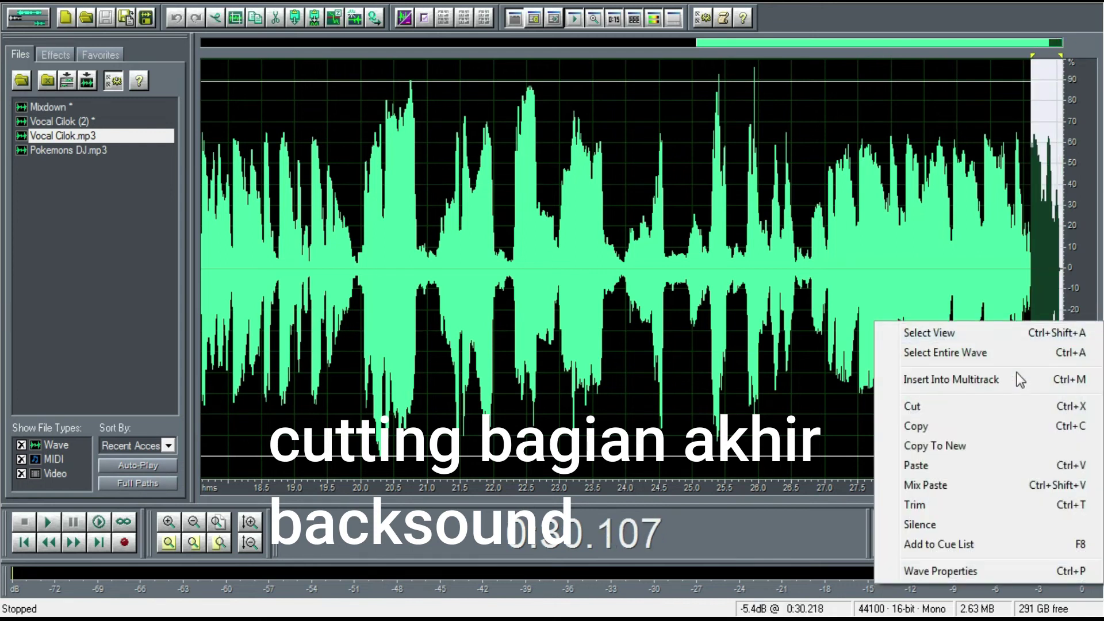
left_click(914, 407)
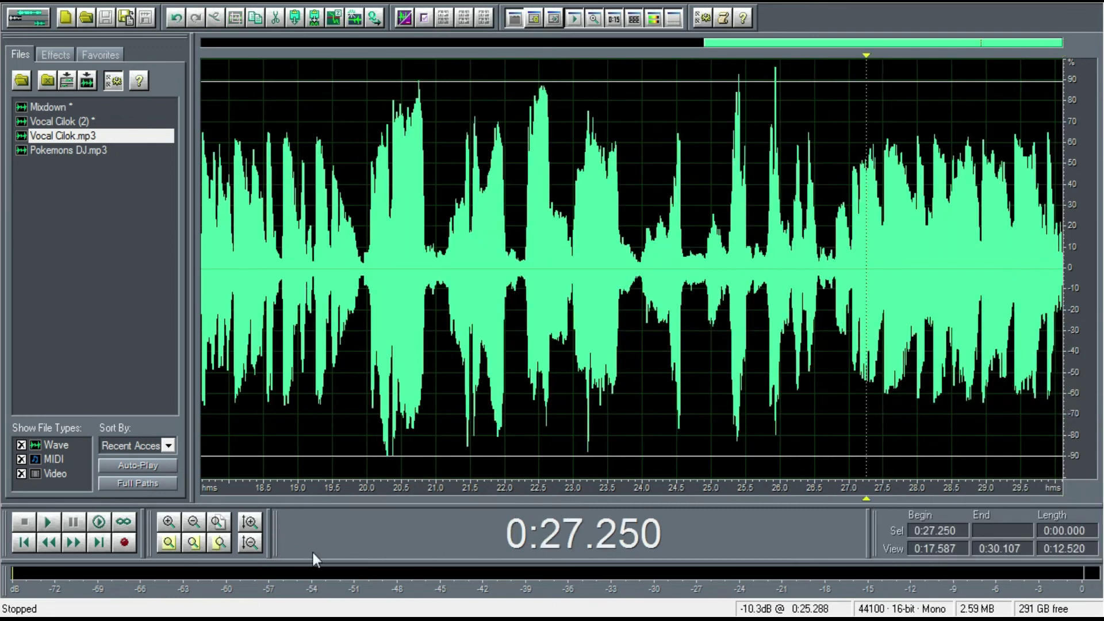
left_click(52, 522)
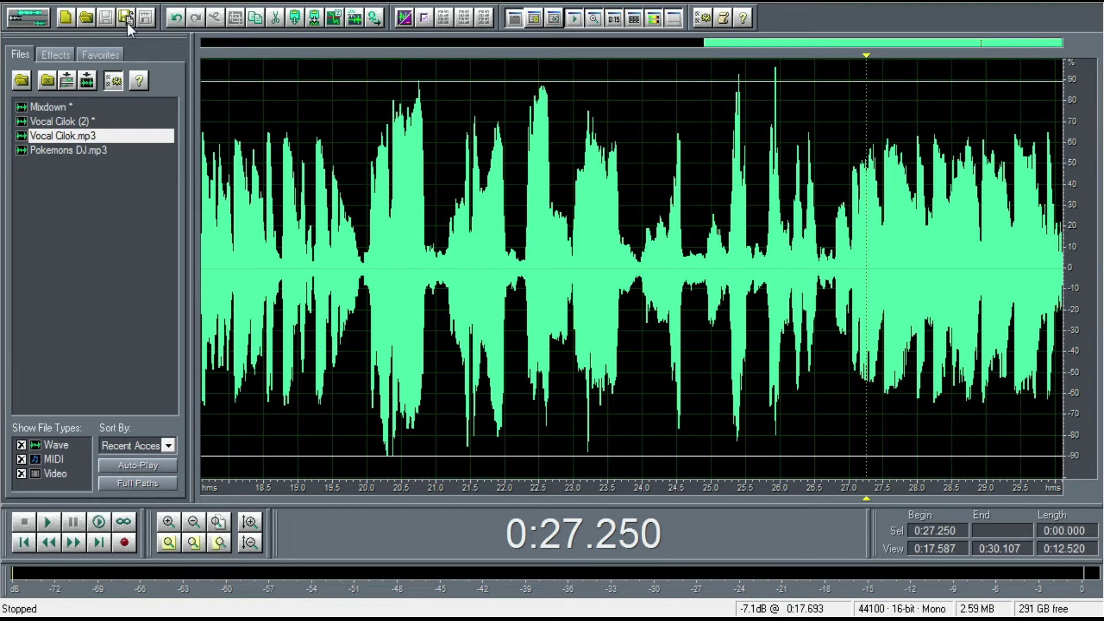
key("ctrl+shift+s")
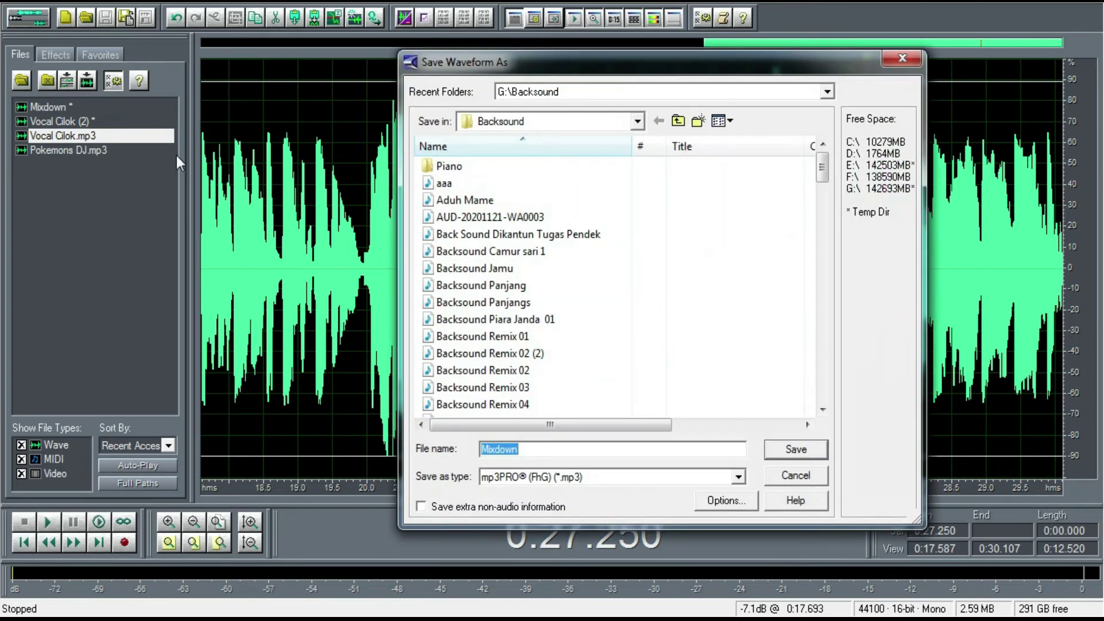
left_click(792, 474)
left_click(753, 460)
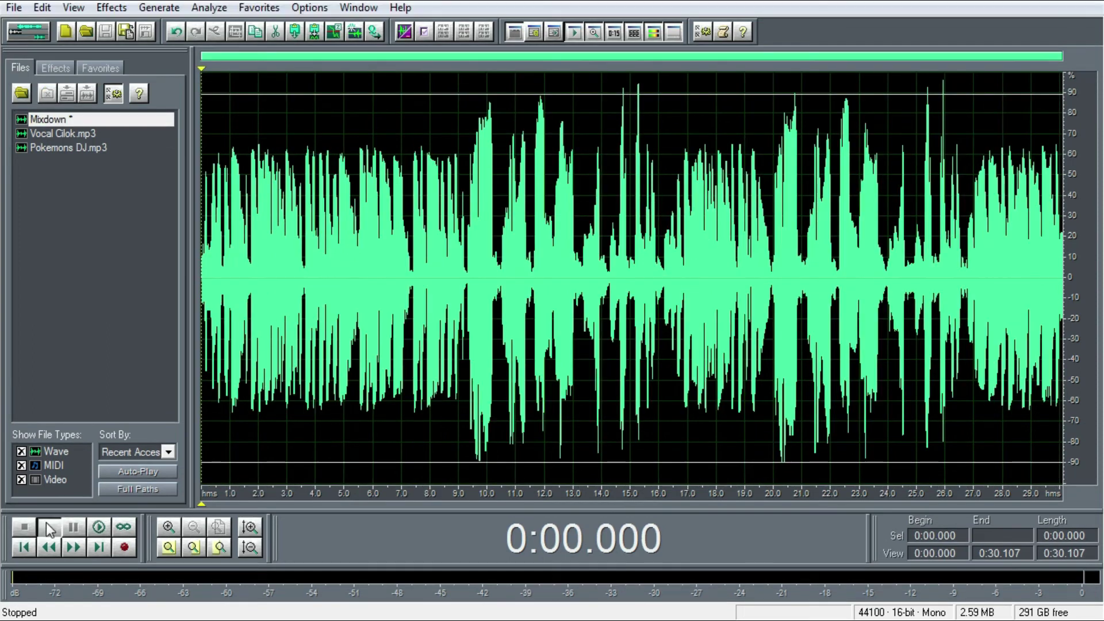
Step: Play the trimmed mixdown from the beginning
left_click(49, 528)
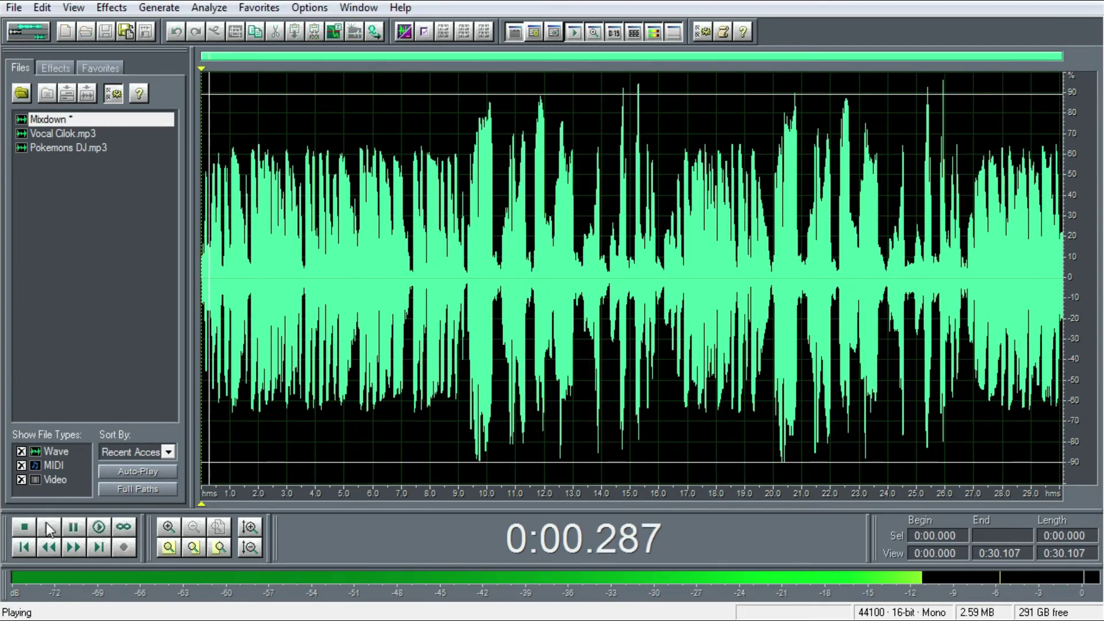